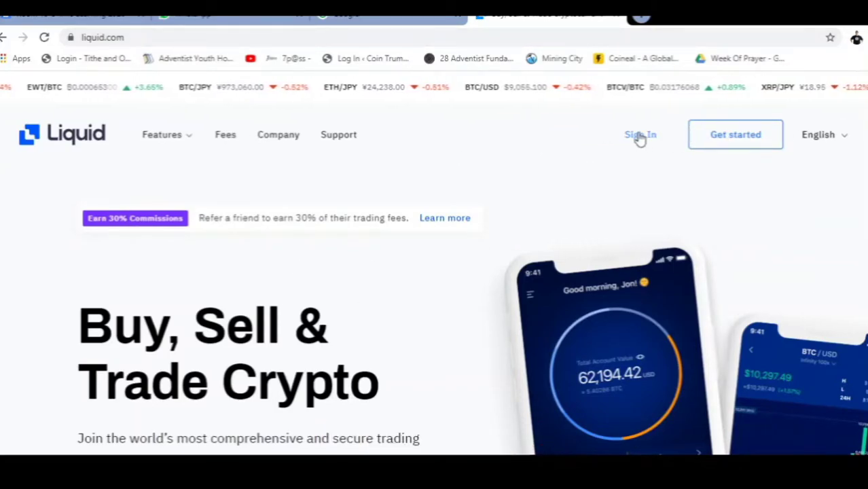
Start a new Liquid account and set the country of residence to South Africa
{"action": "left_click", "coordinate": [708, 138]}
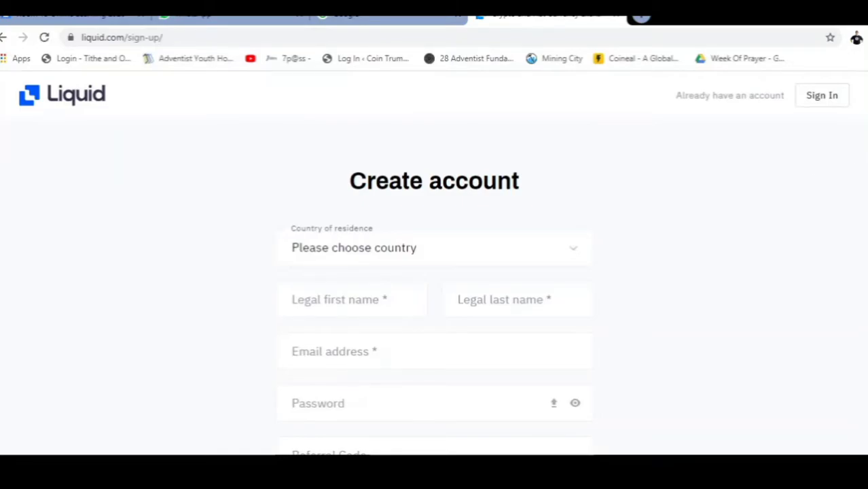
{"action": "scroll", "coordinate": [626, 143], "scroll_direction": "down", "scroll_amount": 1}
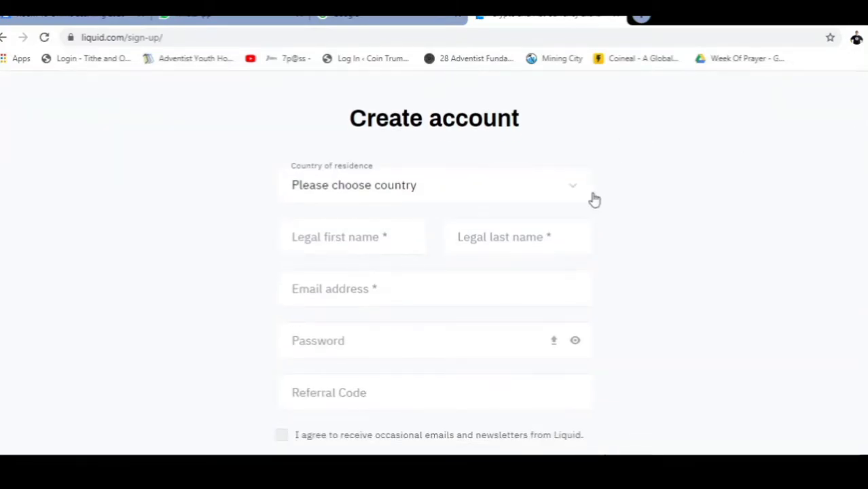
{"action": "left_click", "coordinate": [576, 191]}
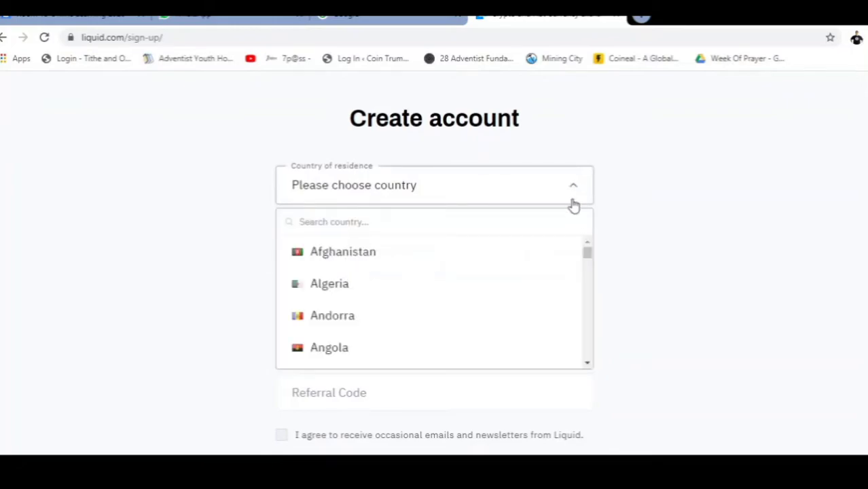
{"action": "left_click_drag", "start_coordinate": [595, 266], "coordinate": [600, 340]}
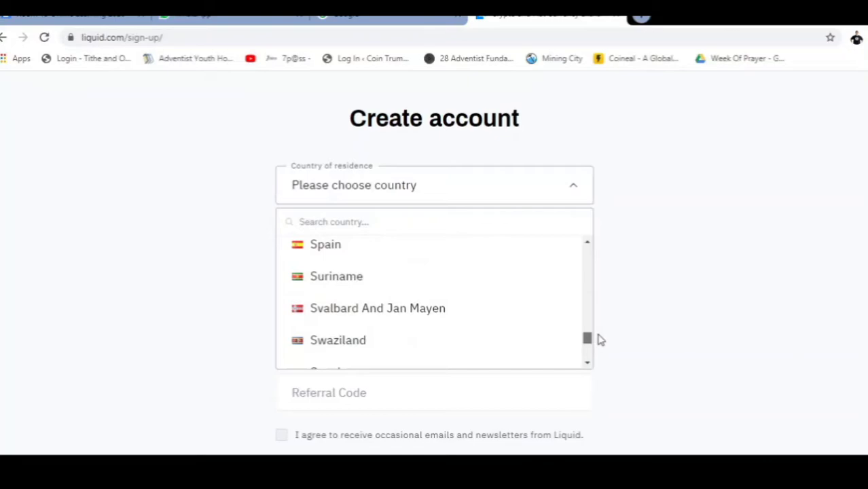
{"action": "left_click", "coordinate": [588, 245]}
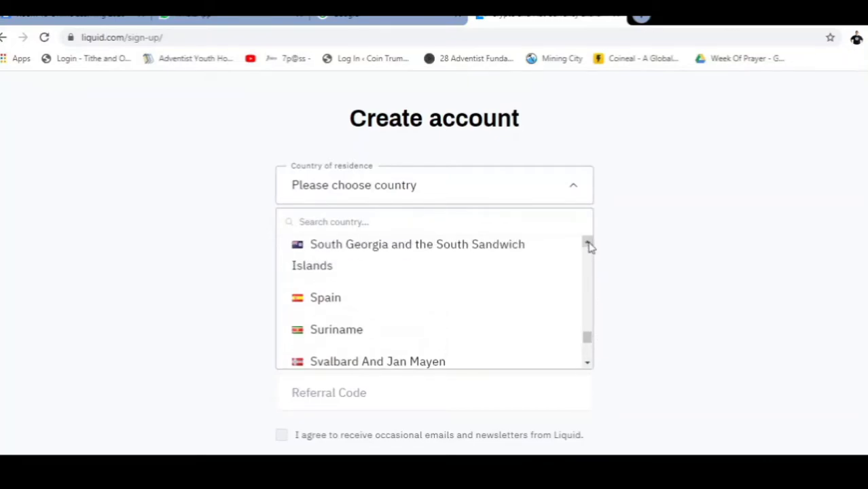
{"action": "left_click", "coordinate": [588, 244]}
{"action": "left_click", "coordinate": [388, 272]}
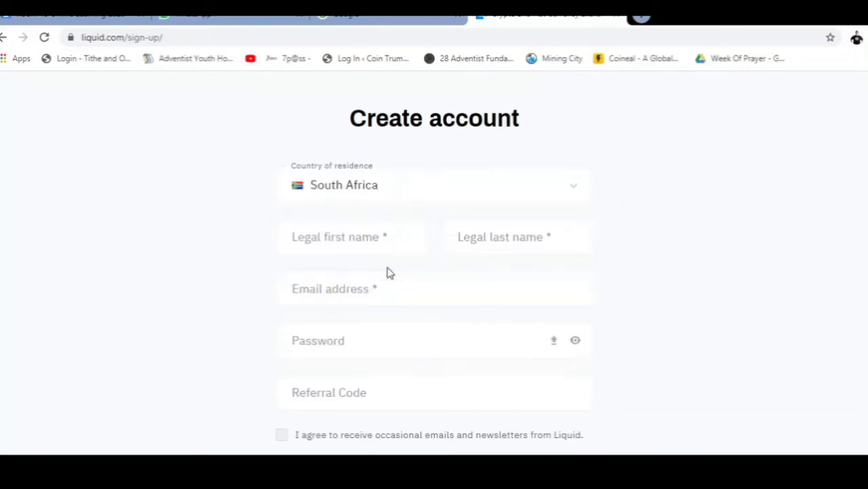
Enter the legal first and last name, e-mail address and password, and tick the newsletter consent box
{"action": "left_click", "coordinate": [373, 241]}
{"action": "key", "text": "Tab"}
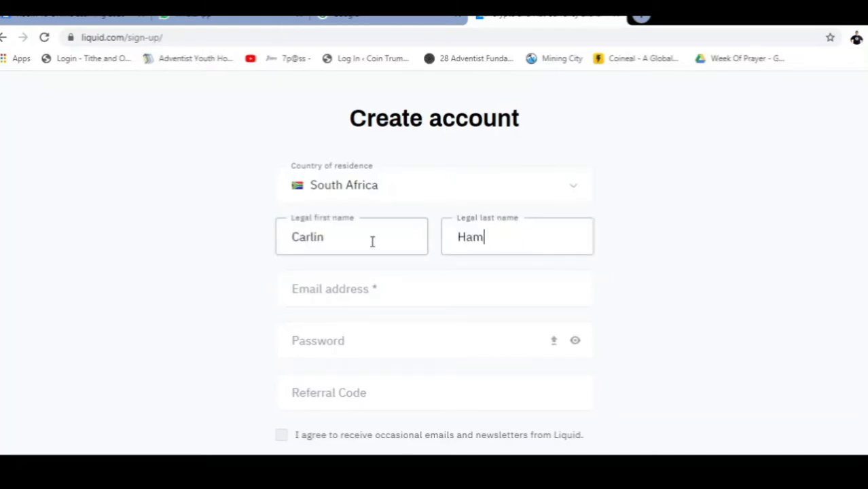
{"action": "key", "text": "Tab"}
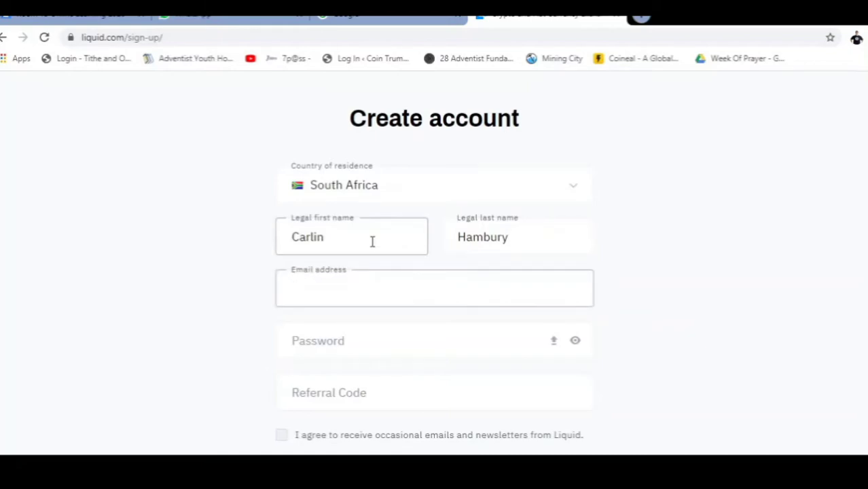
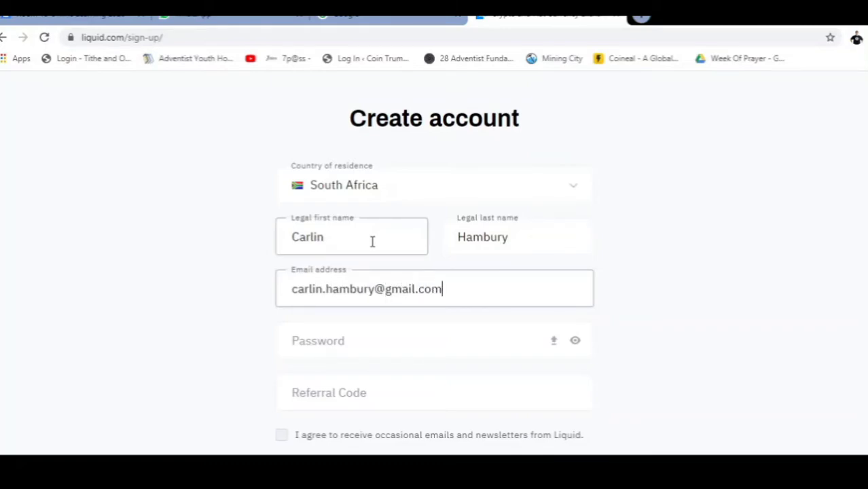
{"action": "key", "text": "Tab"}
{"action": "type", "text": "••••••••••"}
{"action": "key", "text": "Tab"}
{"action": "scroll", "coordinate": [336, 207], "scroll_direction": "down", "scroll_amount": 3}
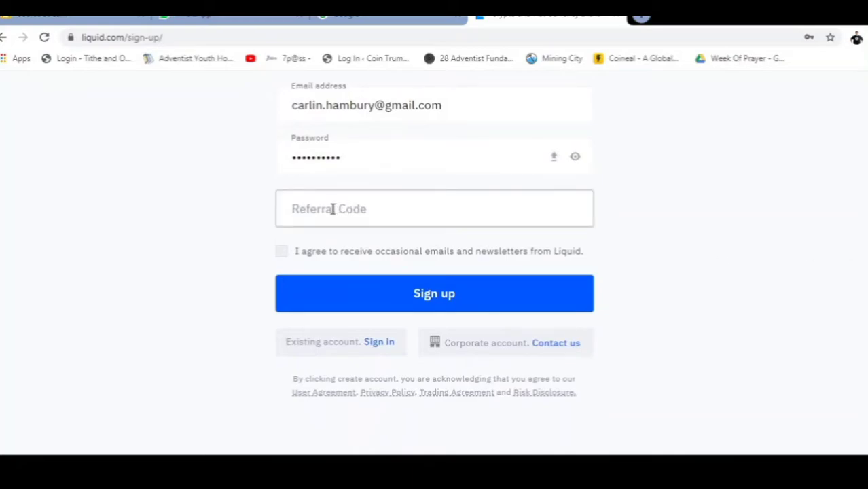
{"action": "left_click", "coordinate": [281, 254]}
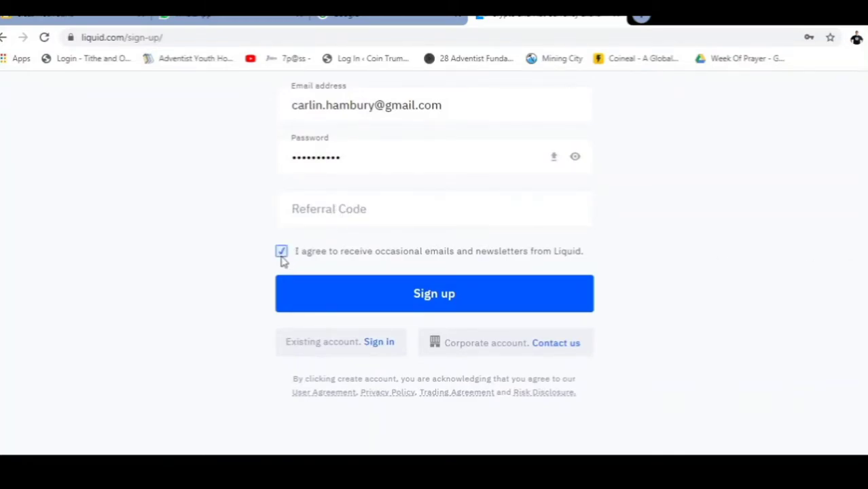
Submit the sign-up form, note the confirmation address, and bring up the Gmail inbox
{"action": "left_click", "coordinate": [353, 299]}
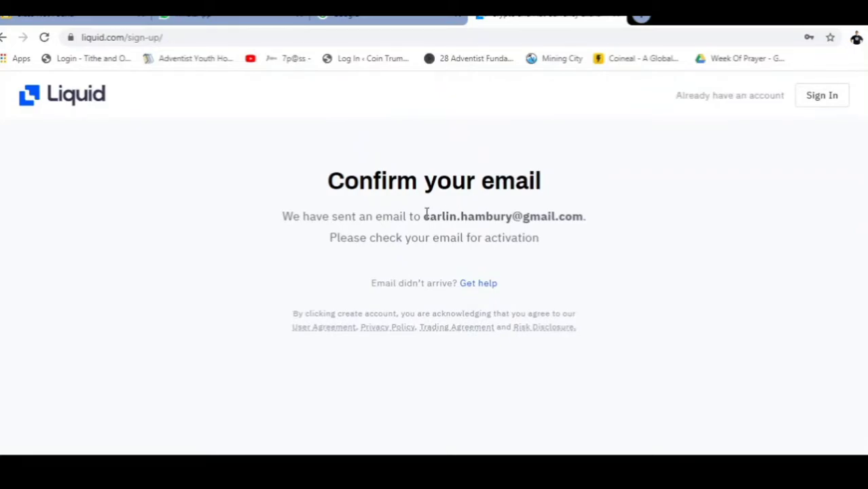
{"action": "left_click", "coordinate": [352, 15]}
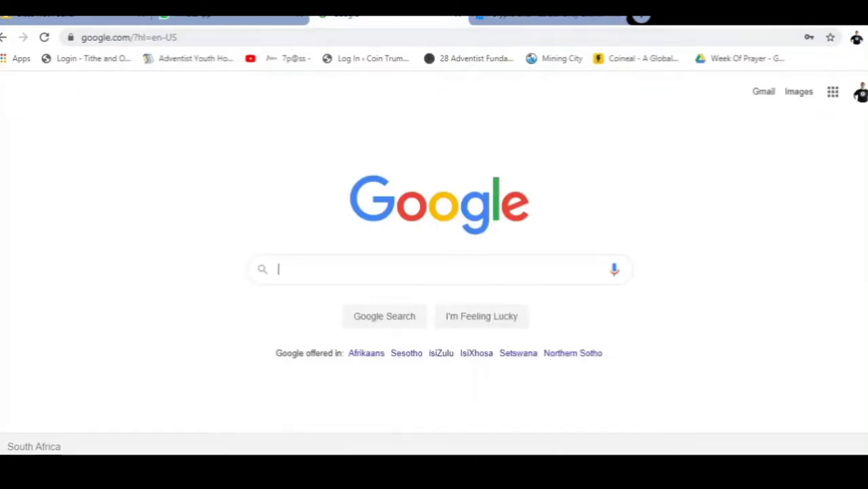
{"action": "left_click", "coordinate": [763, 94]}
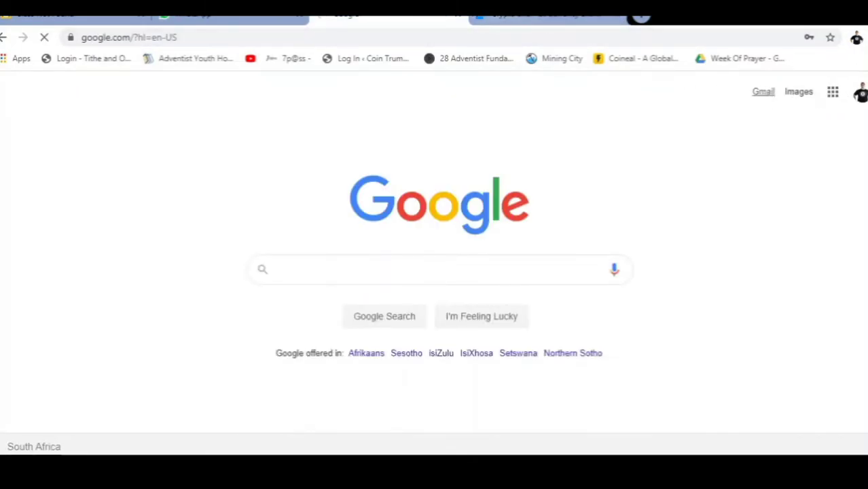
{"action": "left_click", "coordinate": [513, 15]}
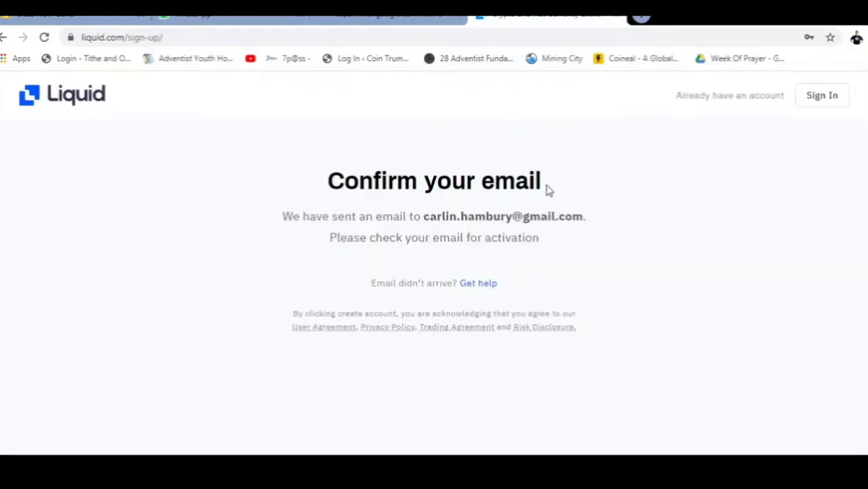
{"action": "left_click_drag", "start_coordinate": [423, 217], "coordinate": [607, 229]}
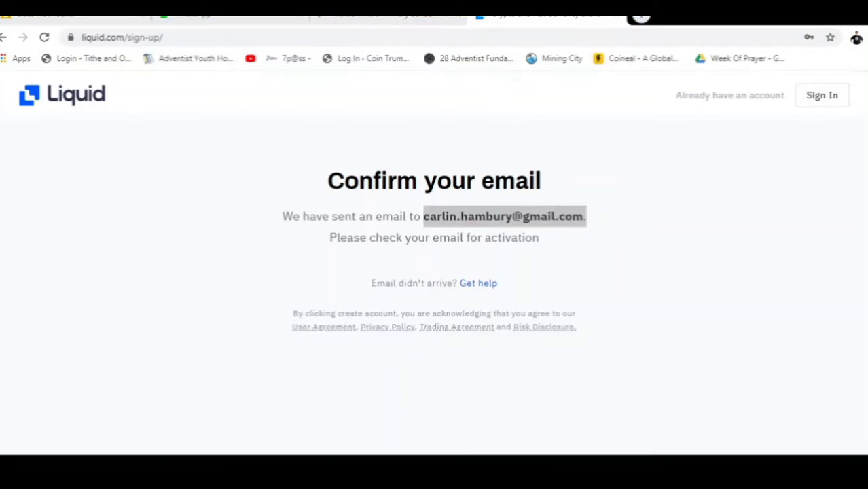
{"action": "key", "text": "ctrl+shift+Tab"}
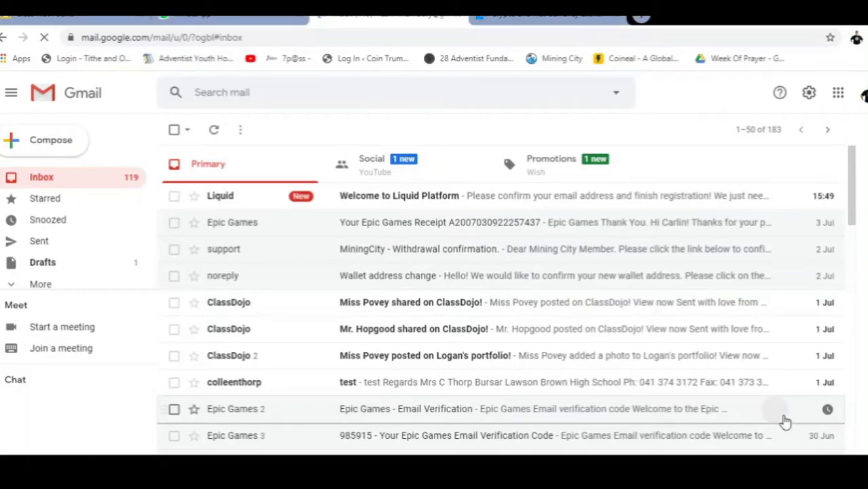
Open the 'Welcome to Liquid Platform' e-mail and follow its Confirm Email Address link
{"action": "left_click", "coordinate": [257, 196]}
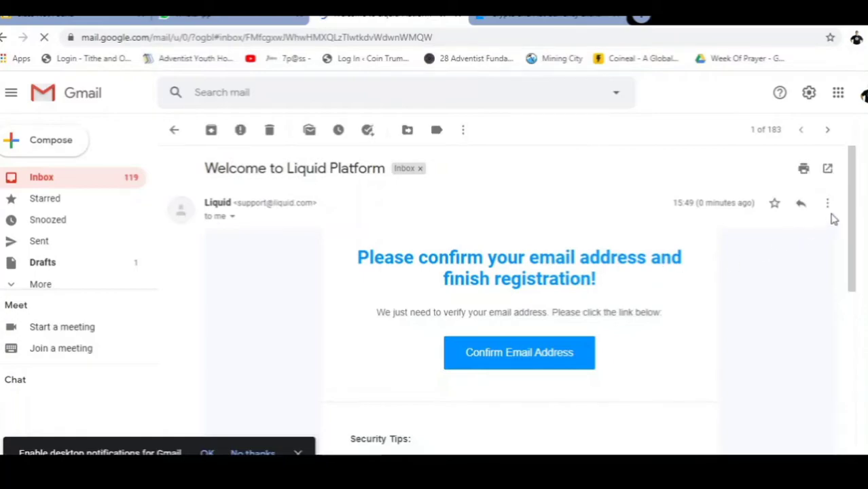
{"action": "left_click_drag", "start_coordinate": [855, 197], "coordinate": [854, 255]}
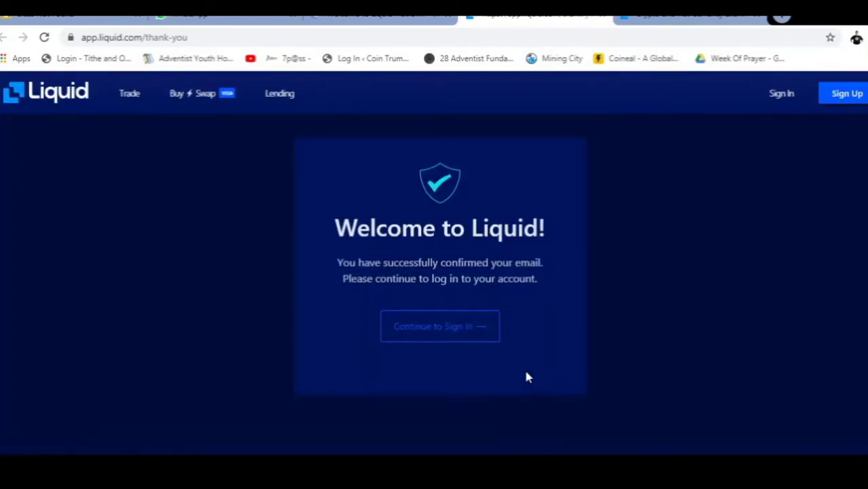
On the sign-in page, replace the autofilled address with the new account's e-mail and enter its password
{"action": "left_click", "coordinate": [416, 329]}
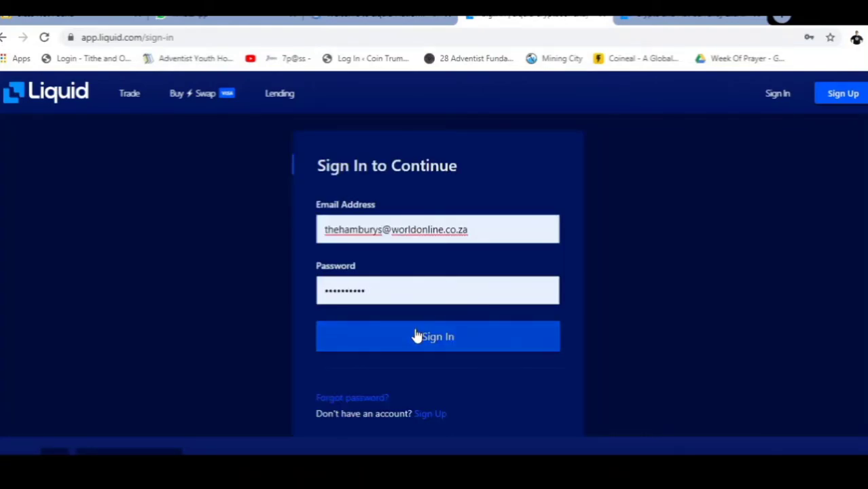
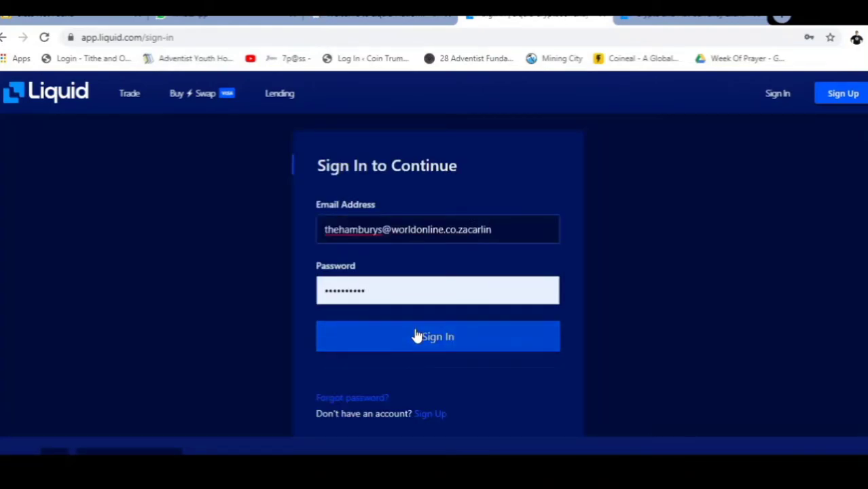
{"action": "key", "text": "BackSpace"}
{"action": "key", "text": "BackSpace"}
{"action": "key", "text": "BackSpace"}
{"action": "key", "text": "BackSpace"}
{"action": "key", "text": "BackSpace"}
{"action": "key", "text": "BackSpace"}
{"action": "key", "text": "BackSpace"}
{"action": "key", "text": "BackSpace"}
{"action": "key", "text": "BackSpace"}
{"action": "key", "text": "BackSpace"}
{"action": "key", "text": "BackSpace"}
{"action": "key", "text": "BackSpace"}
{"action": "key", "text": "BackSpace"}
{"action": "key", "text": "BackSpace"}
{"action": "key", "text": "BackSpace"}
{"action": "key", "text": "BackSpace"}
{"action": "key", "text": "BackSpace"}
{"action": "key", "text": "BackSpace"}
{"action": "key", "text": "BackSpace"}
{"action": "key", "text": "BackSpace"}
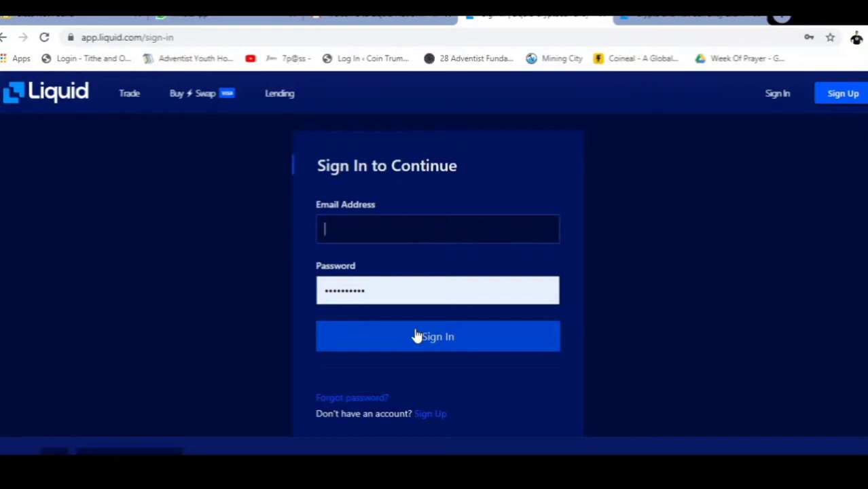
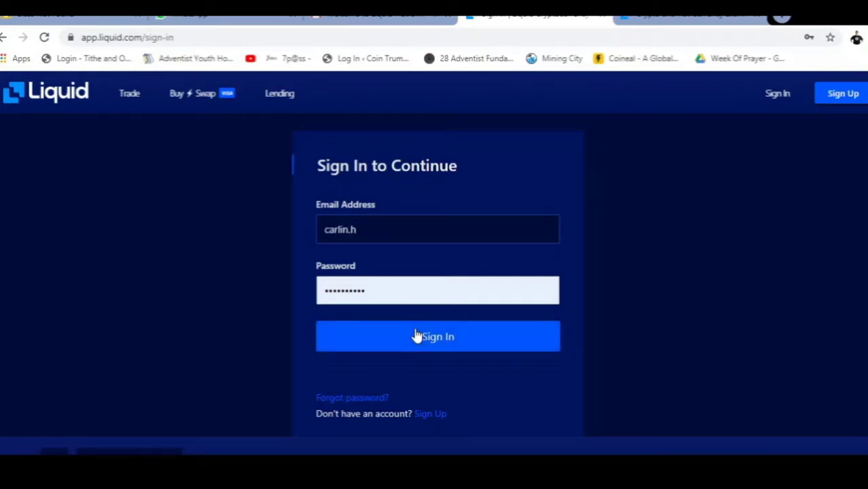
{"action": "key", "text": "Down"}
{"action": "key", "text": "Return"}
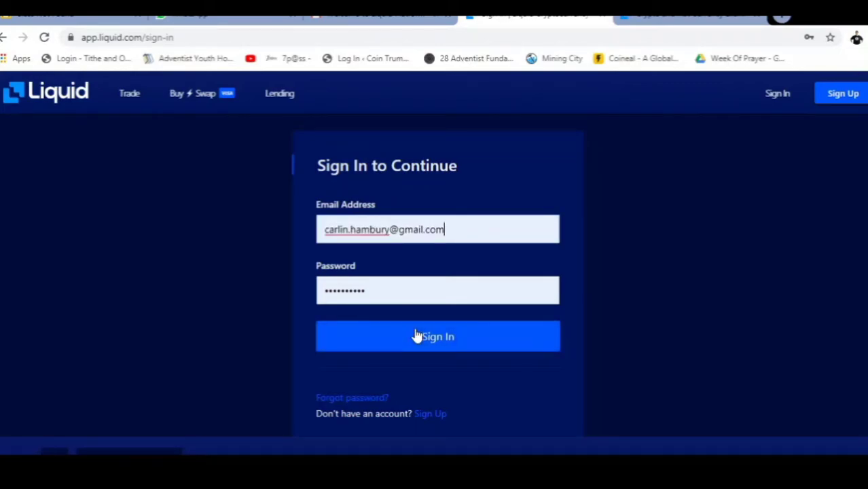
{"action": "key", "text": "Tab"}
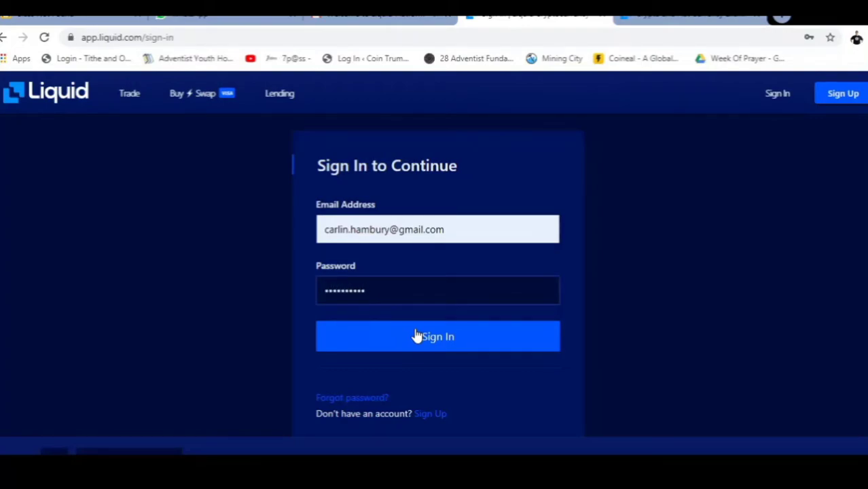
Sign in and scroll through the 2FA setup page with its Google Authenticator QR code
{"action": "left_click", "coordinate": [417, 336]}
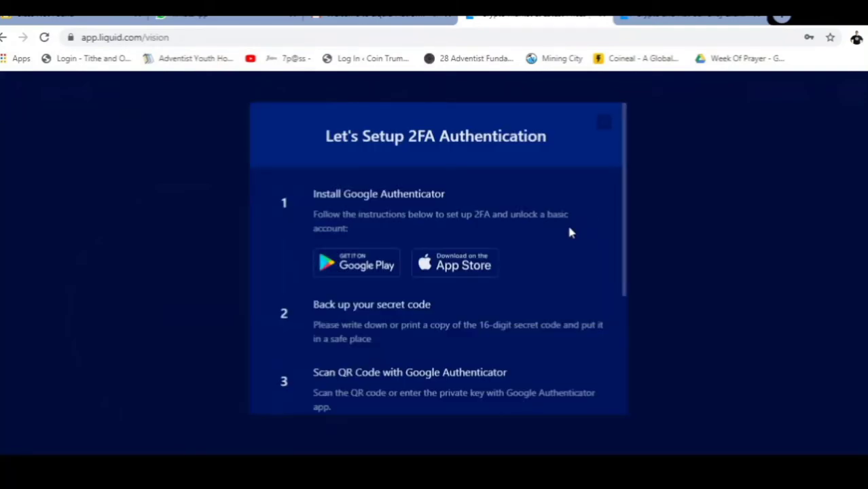
{"action": "left_click_drag", "start_coordinate": [624, 161], "coordinate": [617, 160]}
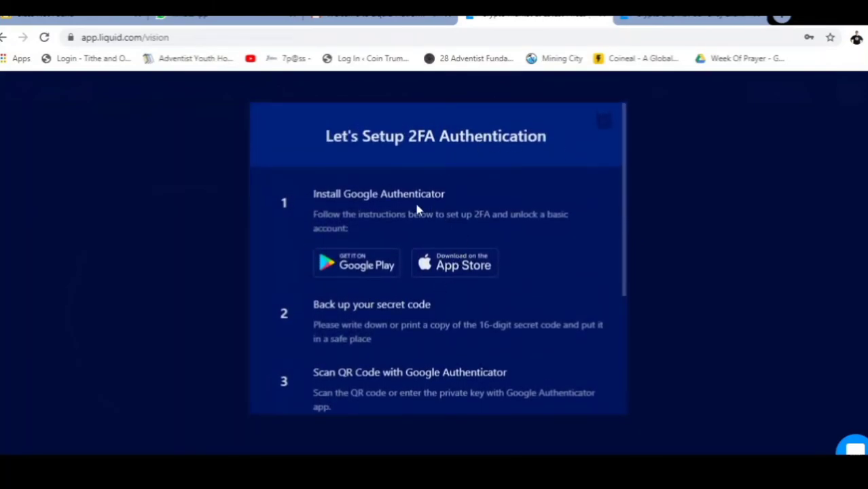
{"action": "left_click_drag", "start_coordinate": [623, 188], "coordinate": [634, 307]}
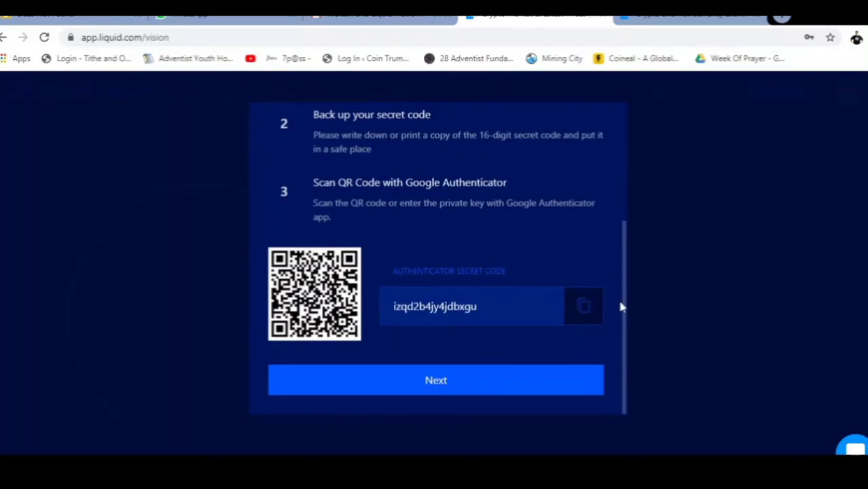
{"action": "left_click_drag", "start_coordinate": [625, 310], "coordinate": [638, 173]}
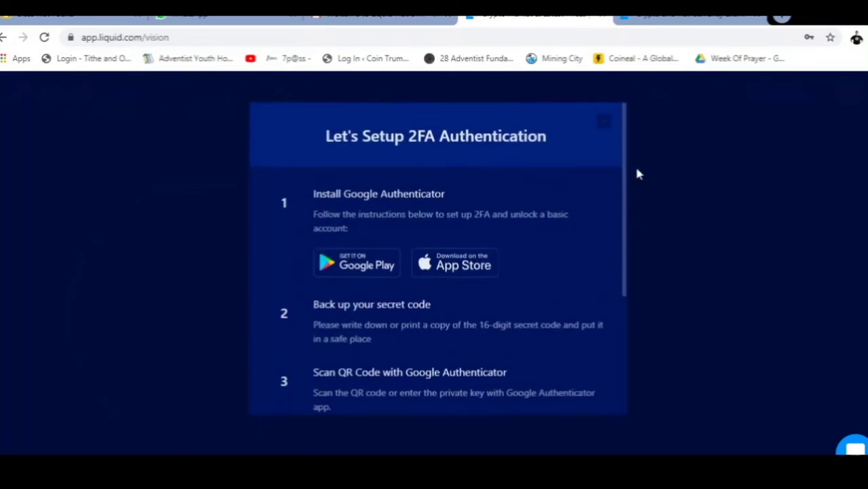
Close the 2FA setup prompt to reveal the 0.00 USD dashboard
{"action": "left_click", "coordinate": [604, 125]}
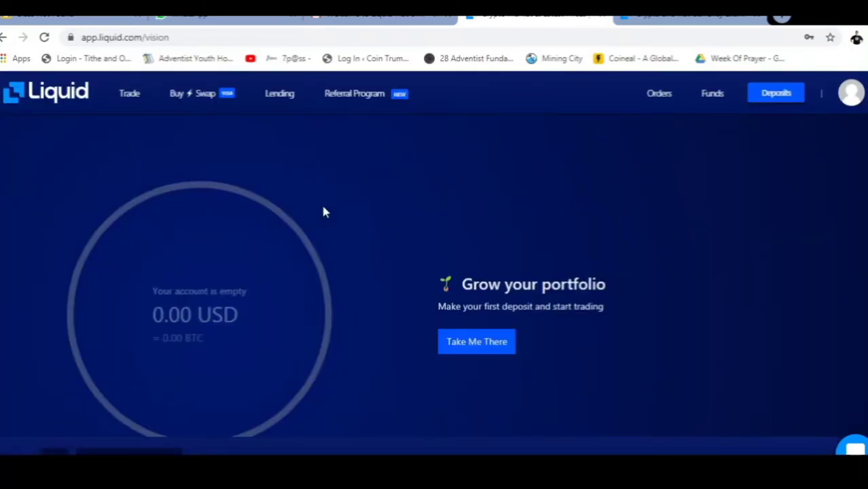